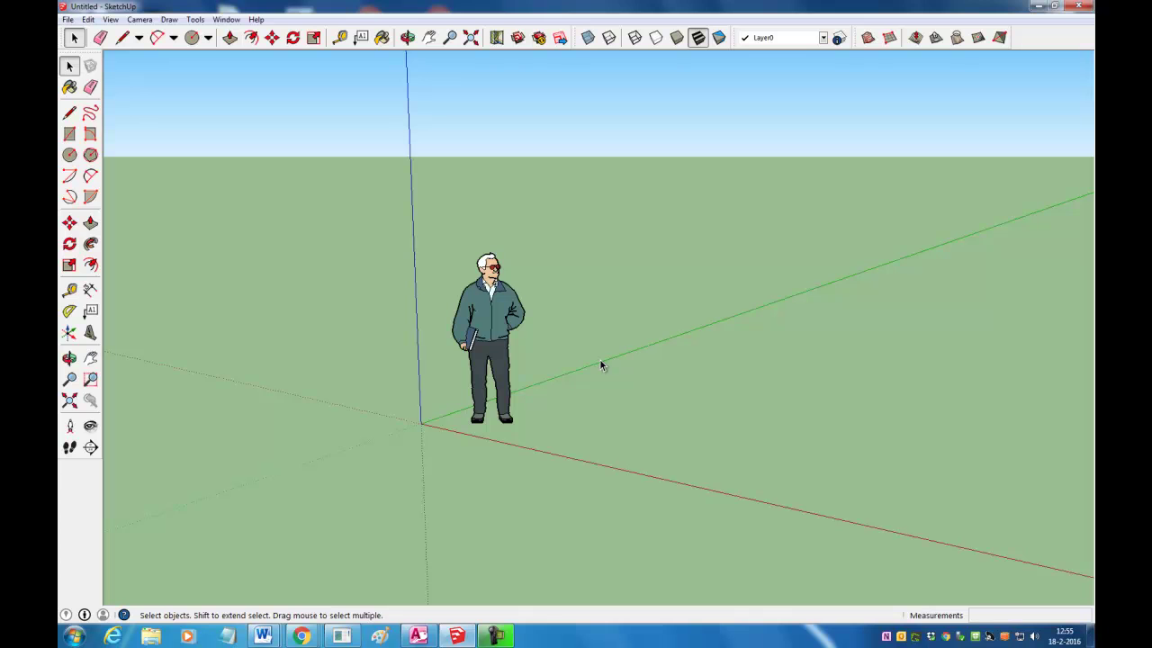
Orbit the view and select the default standing person figure
mouse_move(768, 319)
middle_mouse_down()
mouse_move(411, 289)
mouse_move(403, 310)
middle_mouse_up()
left_click(206, 321)
Delete the person figure, cancel a stray rectangle, and switch to the Circle shape
key("Delete")
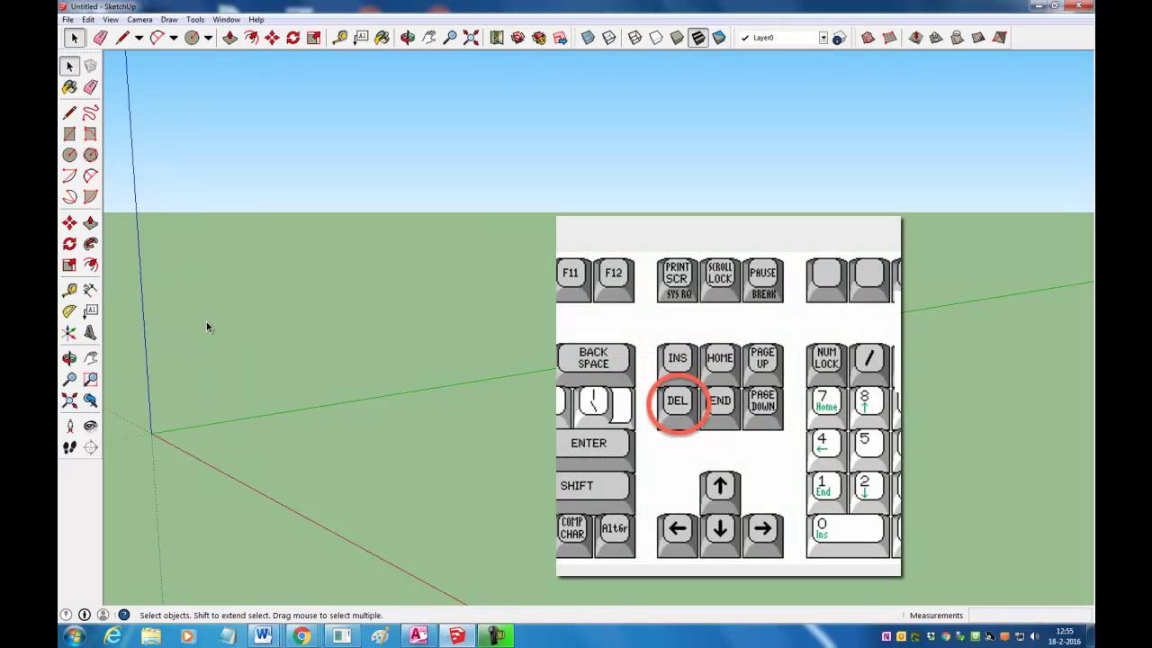
left_click(191, 38)
left_click(207, 38)
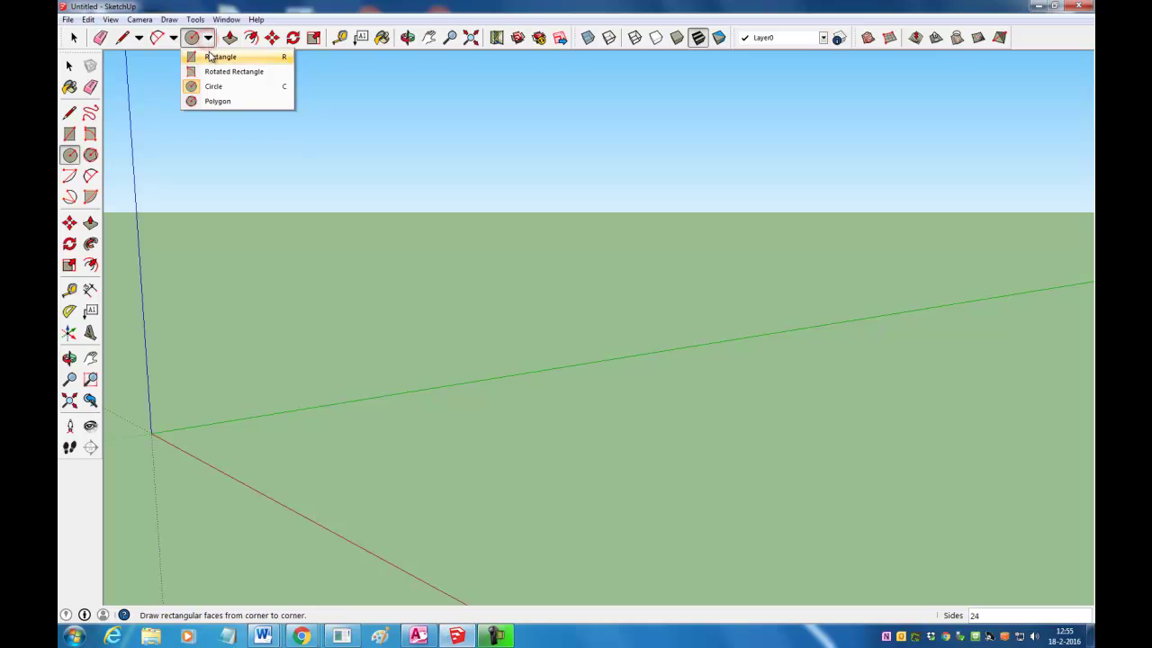
left_click(211, 58)
left_click(332, 314)
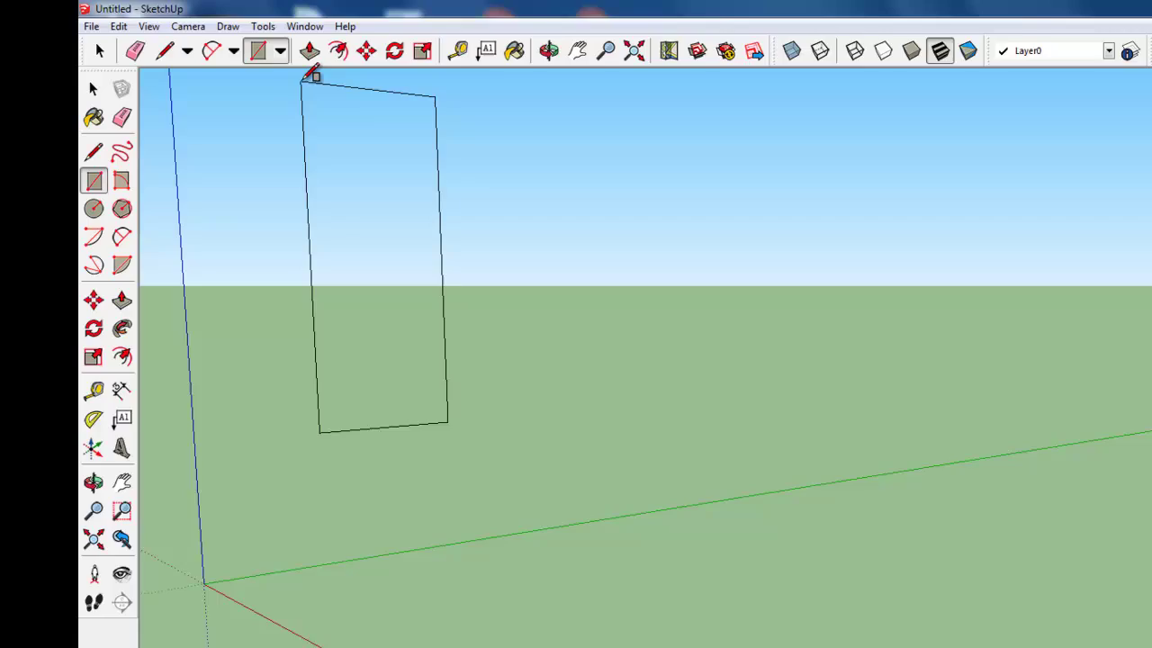
key("Escape")
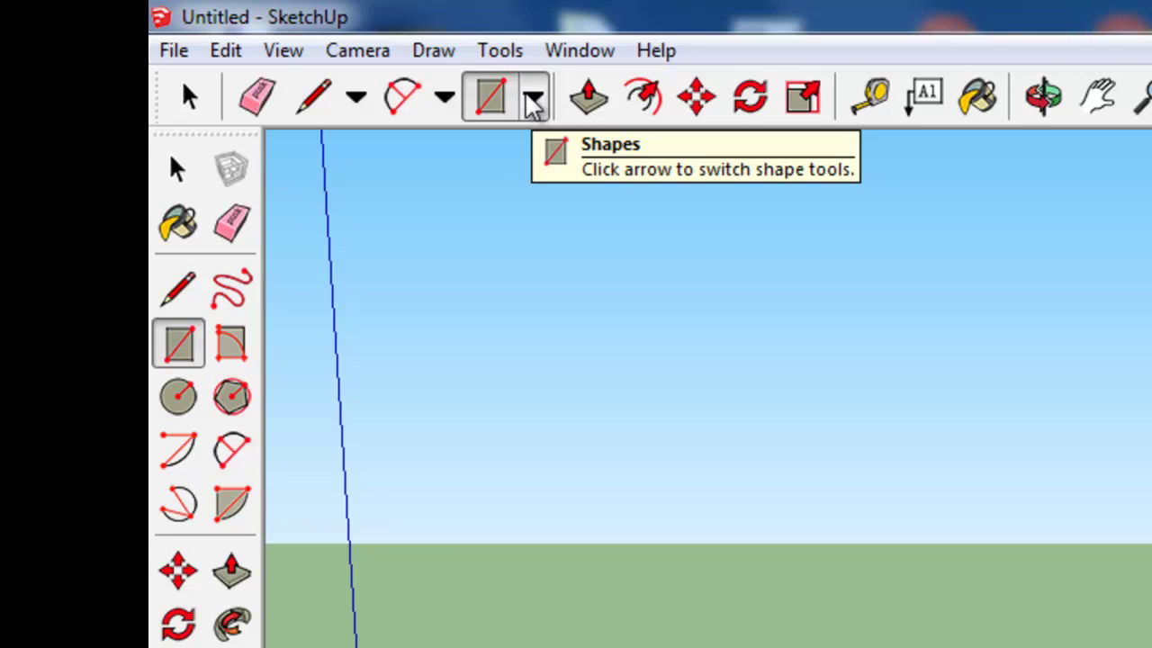
left_click(533, 101)
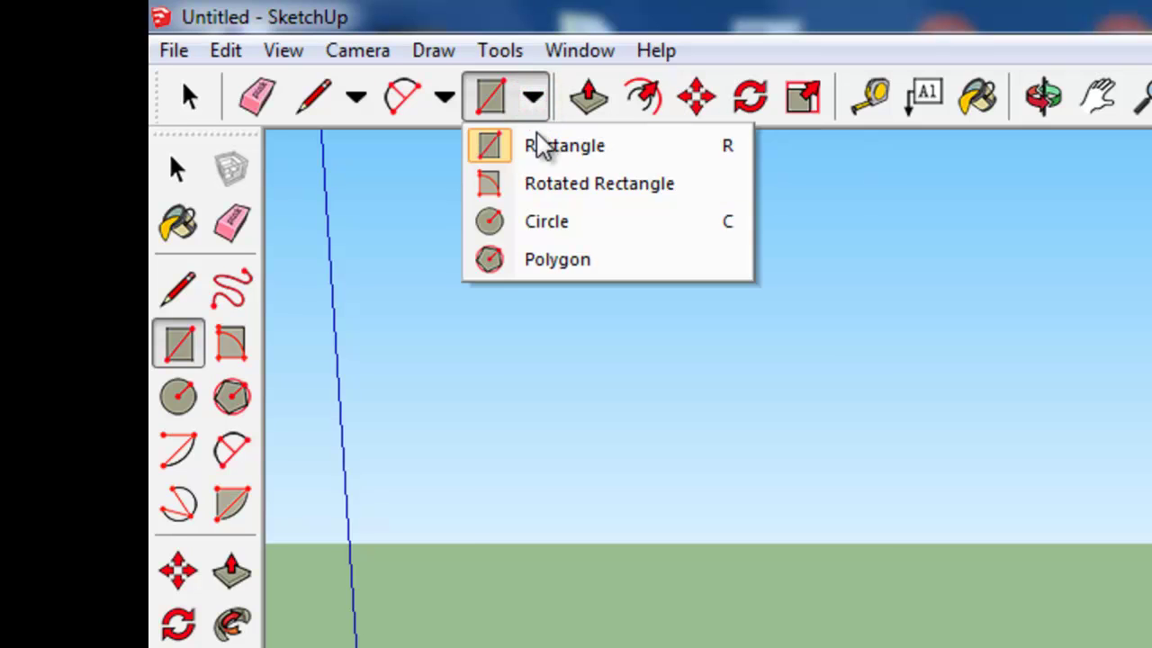
left_click(554, 225)
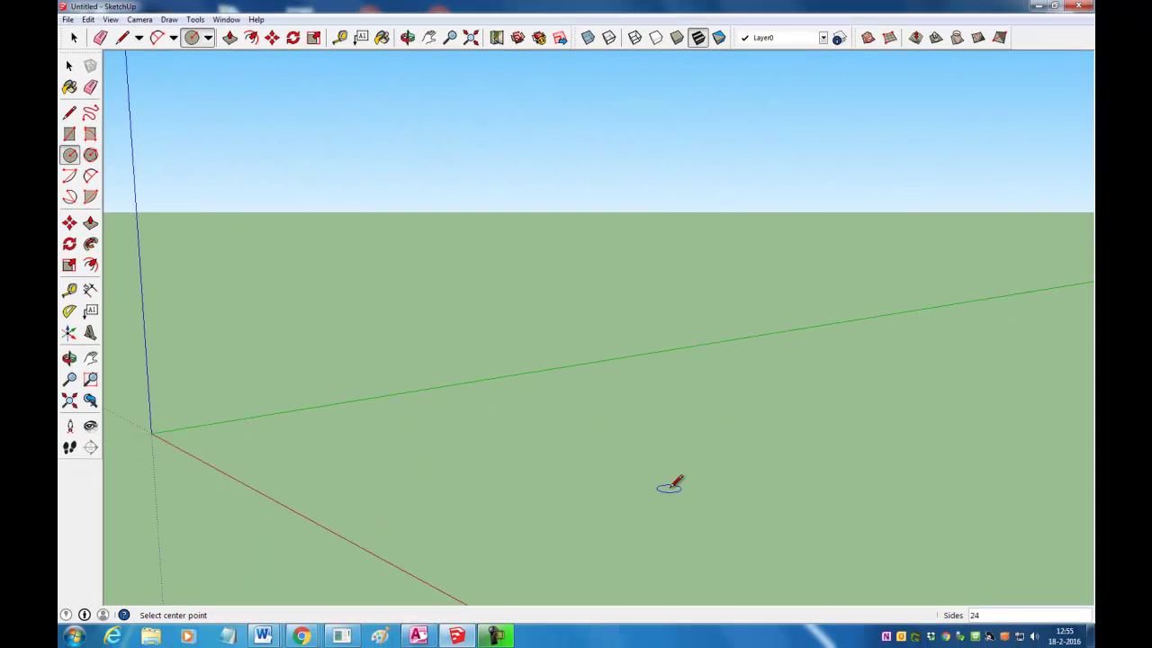
Draw a circle of about 0.65 m radius on the ground near the origin
left_click(453, 449)
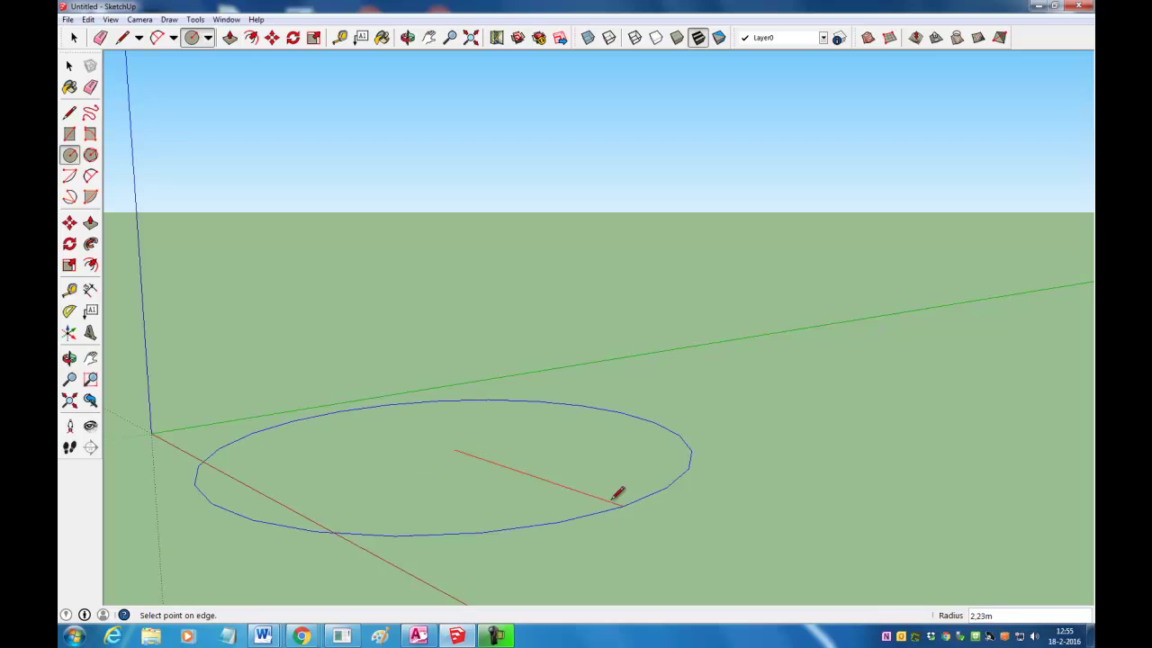
left_click(497, 460)
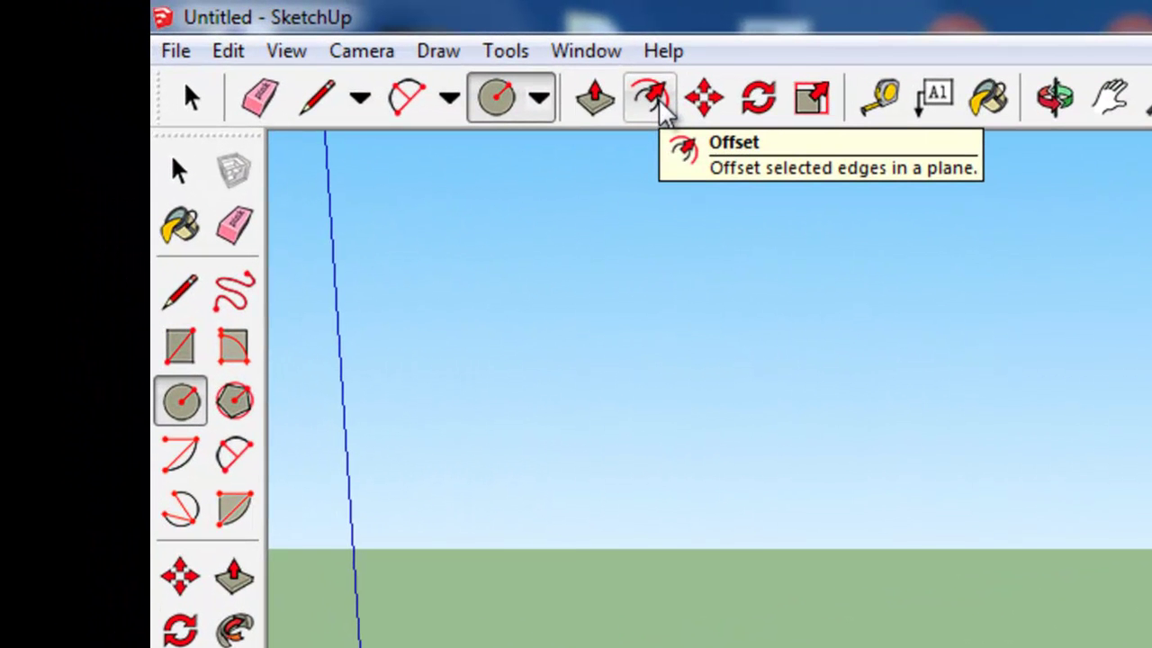
Offset the circle's edge slightly inward to create a concentric inner circle
left_click(656, 99)
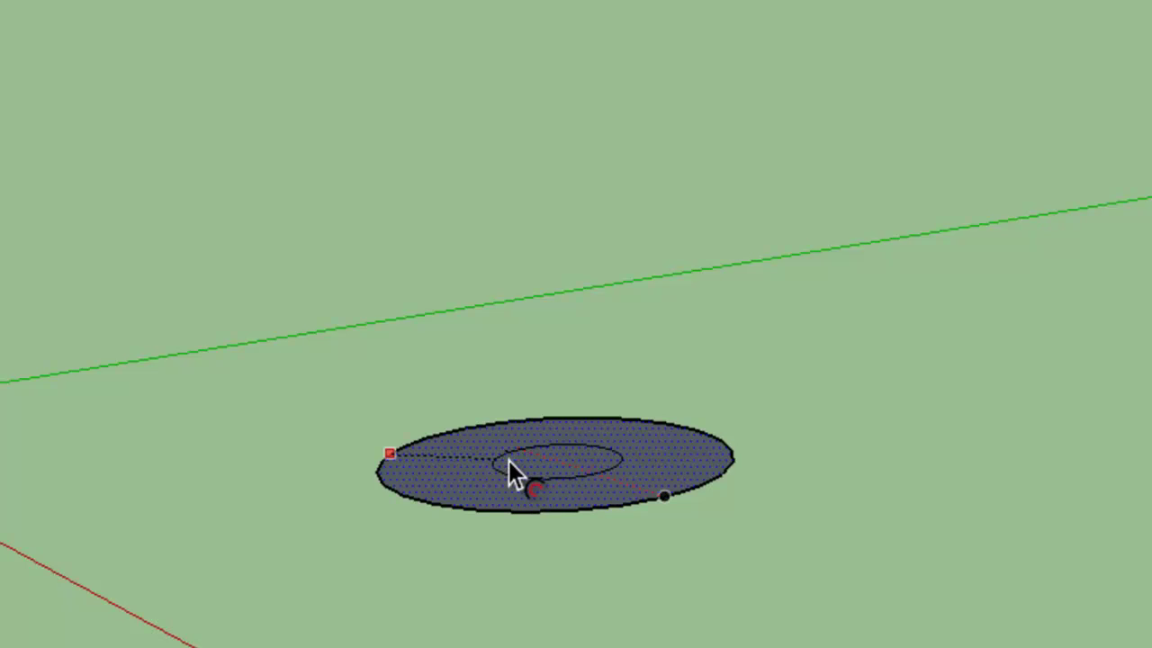
left_click(442, 466)
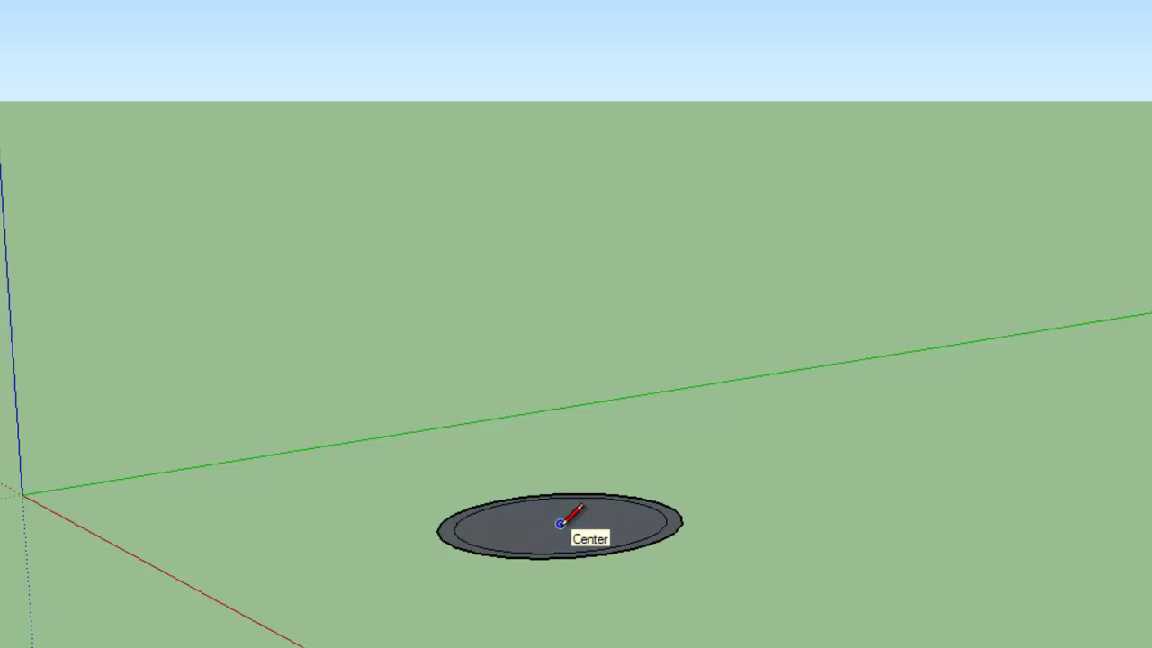
Draw a vertical line from the circle's centre straight up the blue axis
left_click(559, 523)
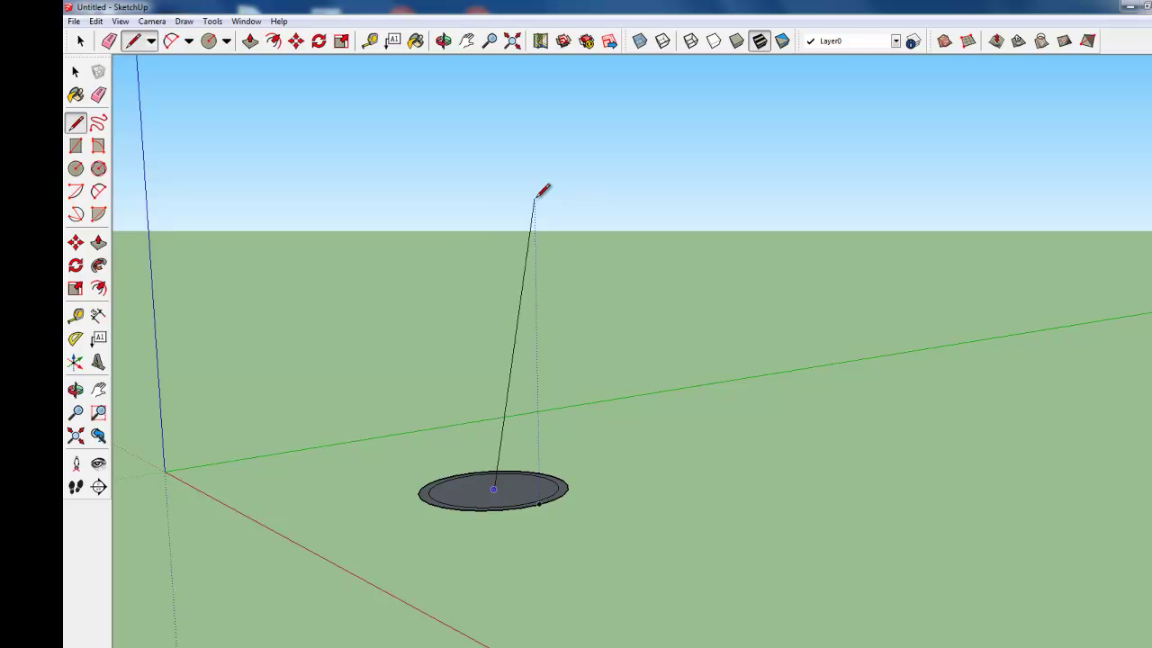
left_click(481, 133)
scroll(644, 316, "down", 2)
scroll(644, 316, "down", 1)
scroll(630, 335, "up", 2)
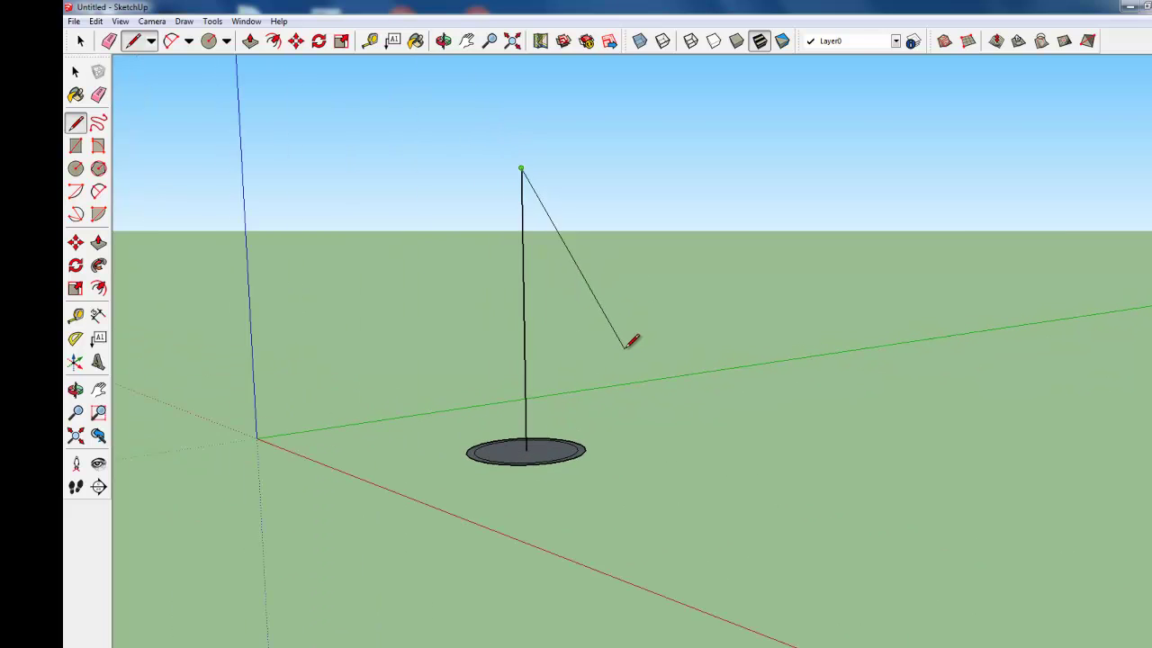
scroll(621, 339, "up", 1)
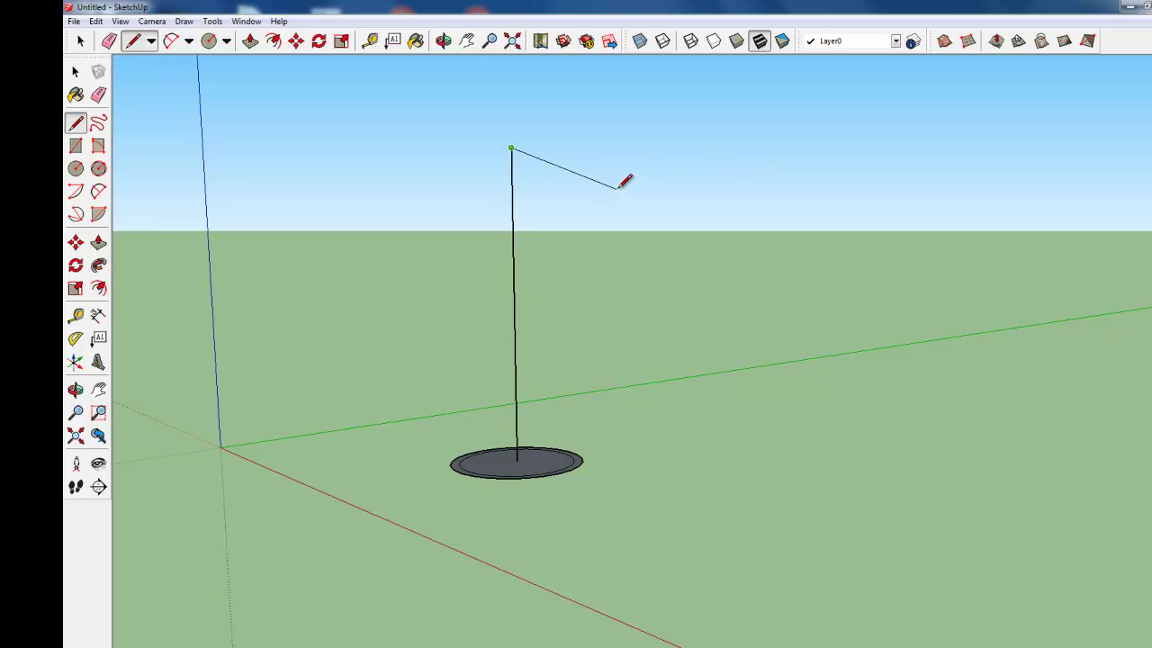
Add a sideways segment and a red-axis segment at the top, then finish the path
left_click(769, 167)
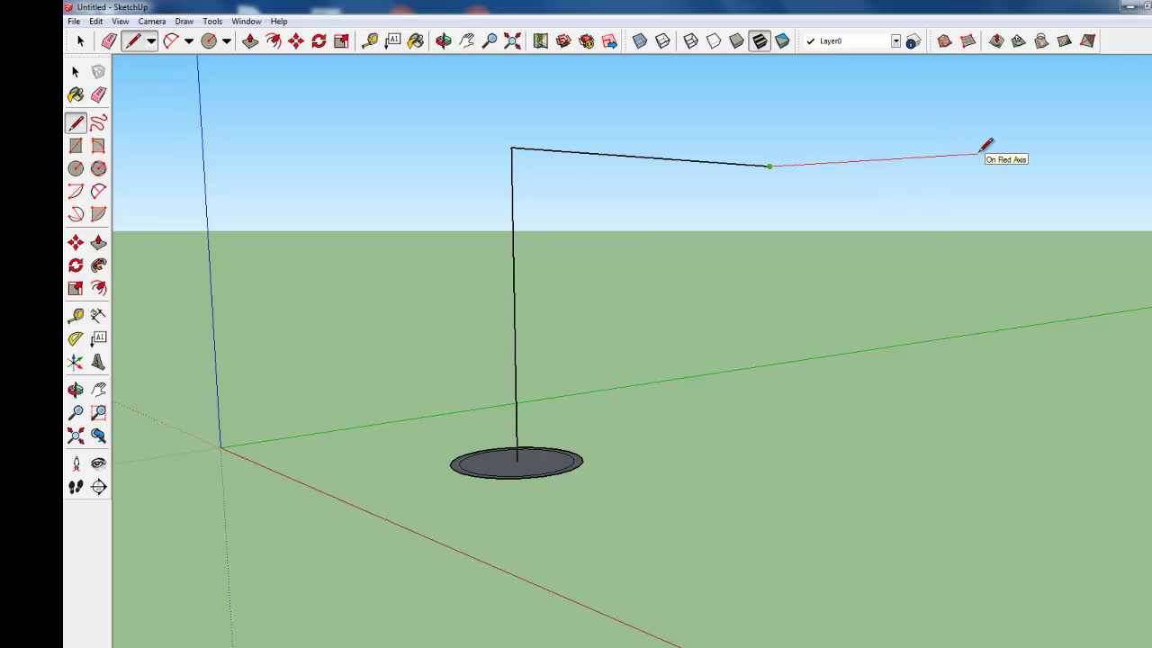
key("o")
mouse_move(978, 154)
left_mouse_down()
mouse_move(956, 468)
mouse_move(945, 306)
mouse_move(886, 97)
mouse_move(843, 188)
mouse_move(657, 246)
left_mouse_up()
middle_click_drag(657, 247, 684, 238)
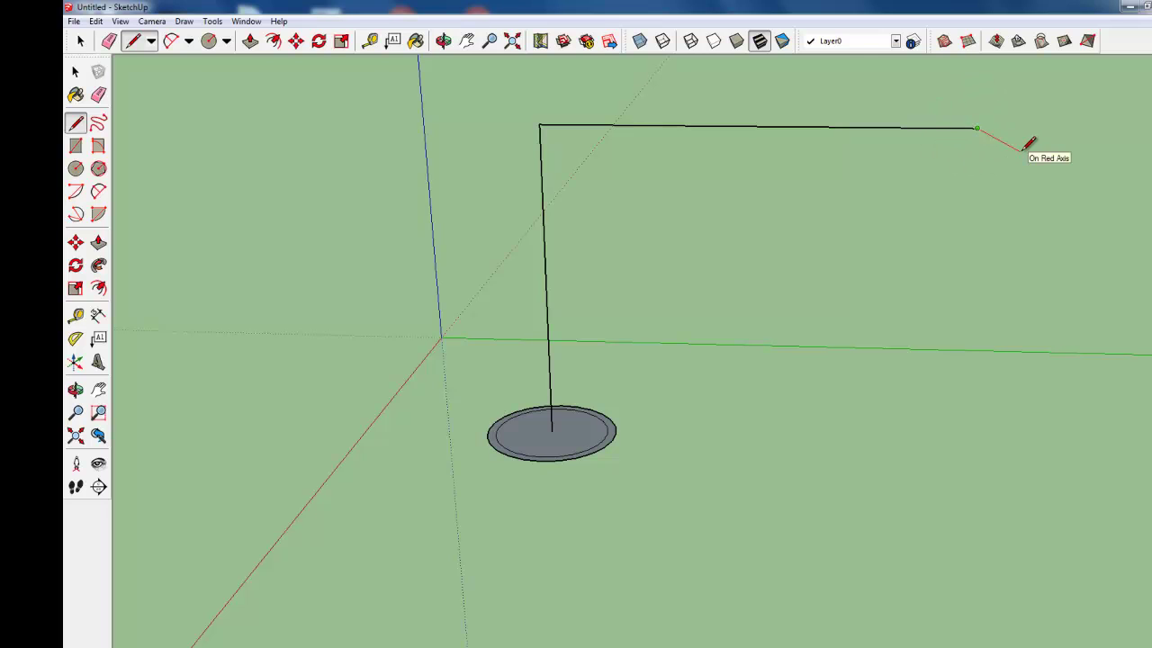
left_click(1091, 189)
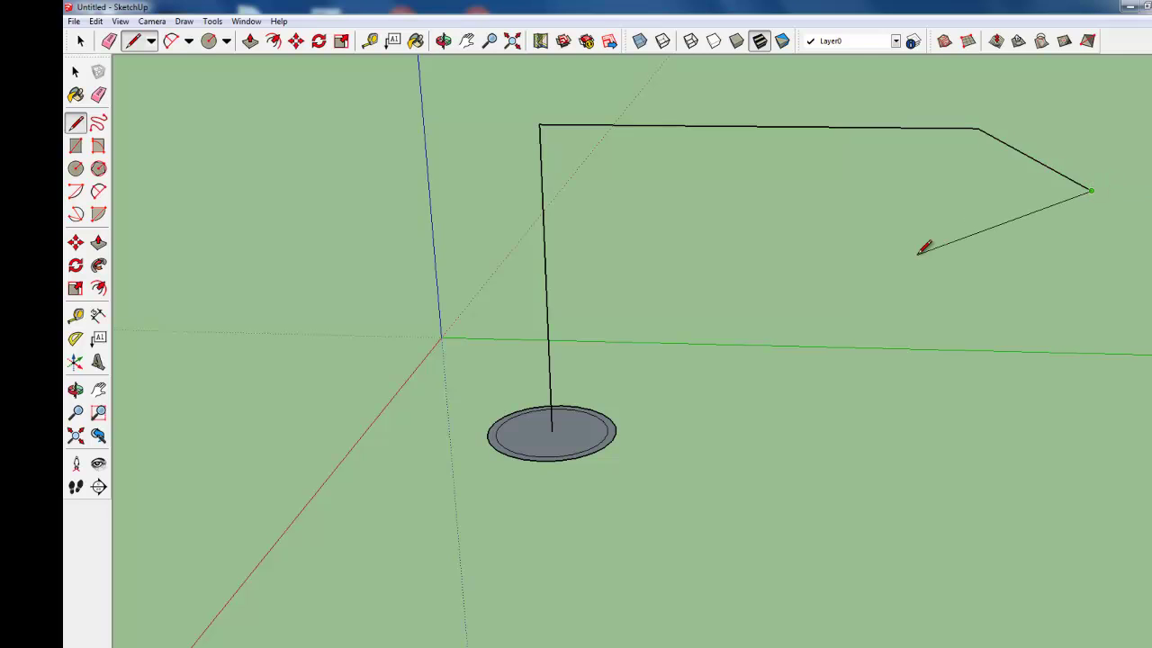
key("Escape")
mouse_move(924, 246)
middle_mouse_down()
mouse_move(850, 260)
mouse_move(303, 213)
mouse_move(293, 391)
mouse_move(586, 342)
mouse_move(581, 386)
middle_mouse_up()
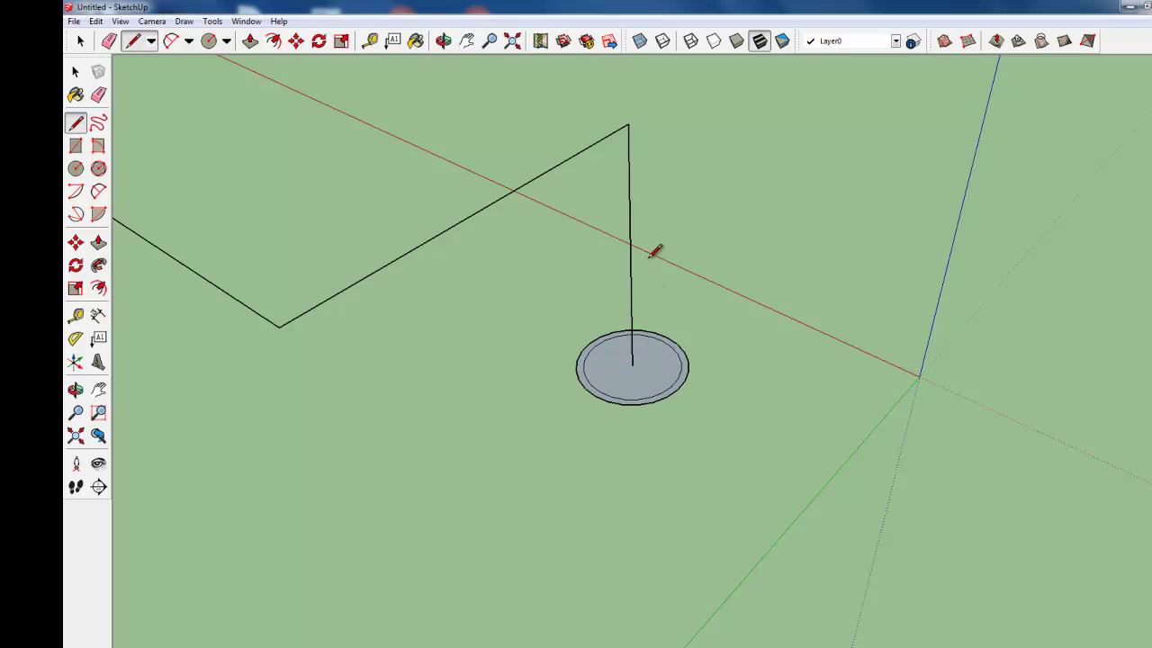
mouse_move(866, 239)
middle_mouse_down()
mouse_move(386, 249)
mouse_move(591, 278)
mouse_move(830, 210)
mouse_move(381, 288)
mouse_move(540, 354)
mouse_move(956, 387)
middle_mouse_up()
scroll(594, 281, "down", 3)
scroll(589, 290, "down", 3)
scroll(720, 322, "up", 2)
scroll(707, 330, "up", 3)
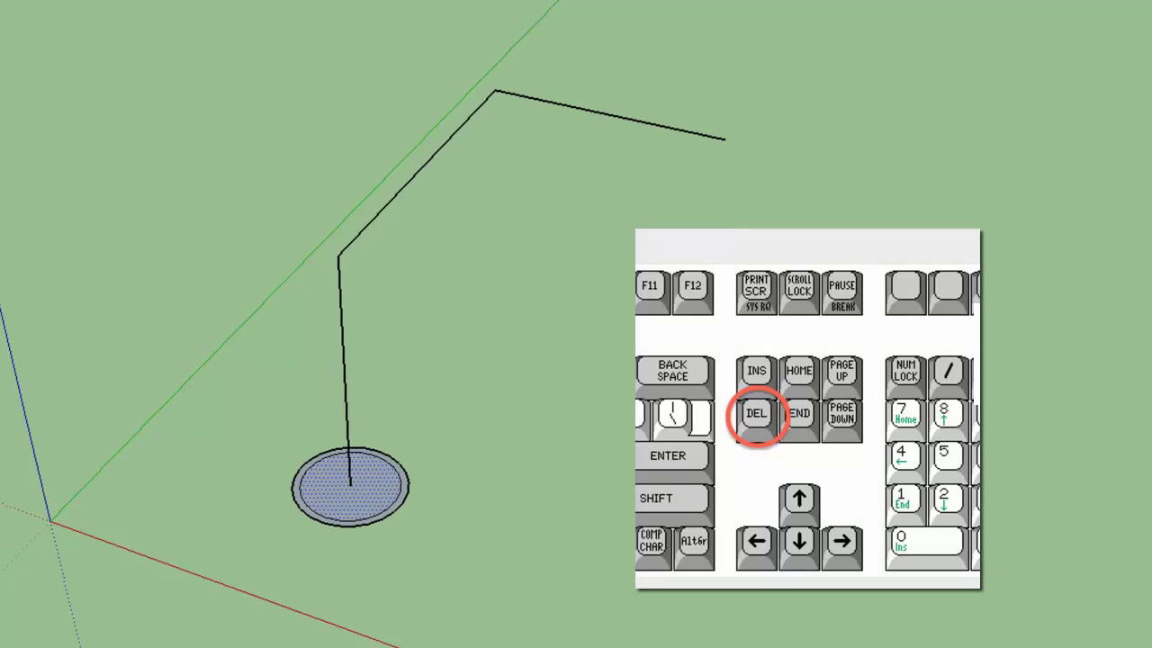
Delete the inner disc face, leaving a hollow ring profile
key("Delete")
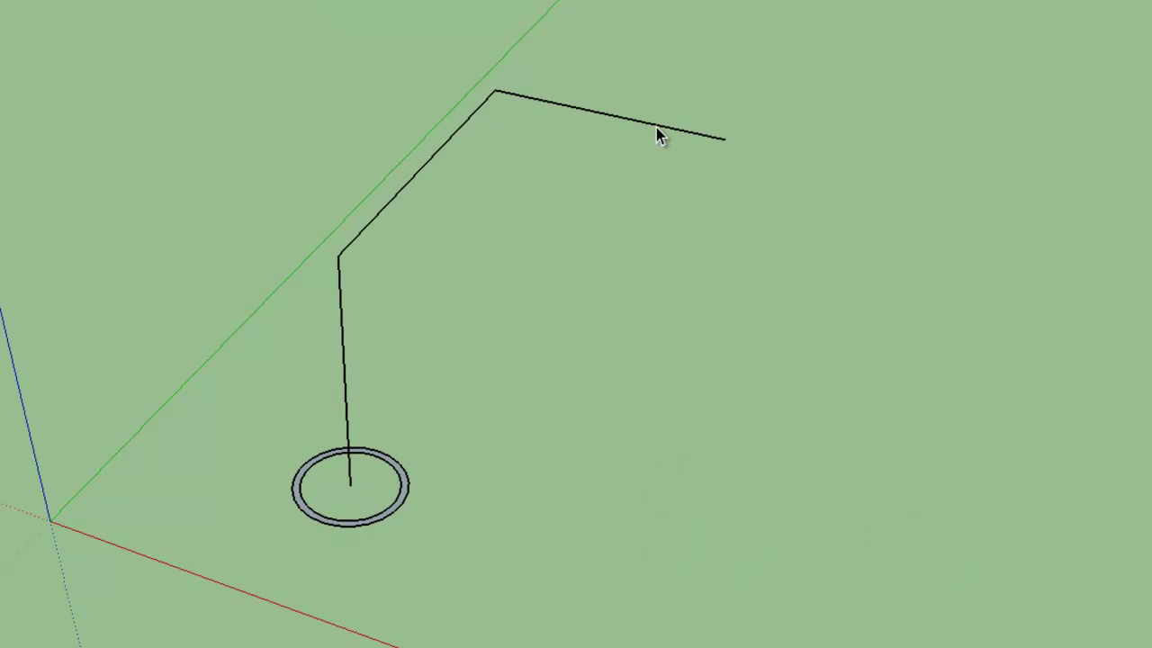
Select all connected segments of the bent line path with a triple-click
left_click(344, 379)
left_click(345, 402)
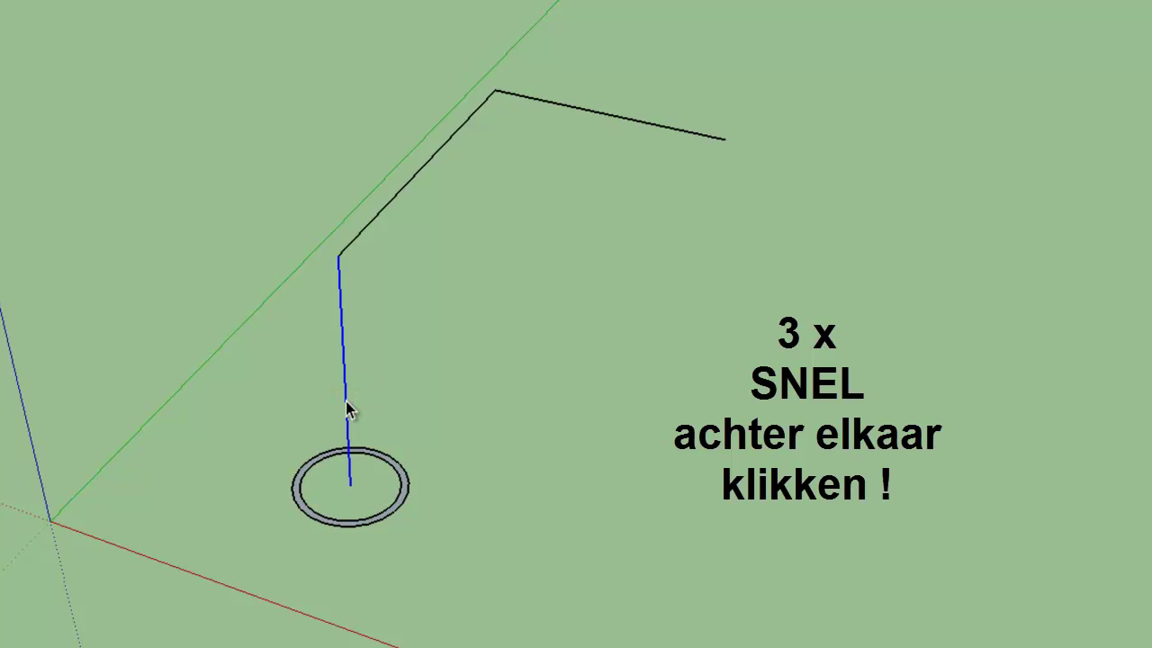
triple_click(346, 401)
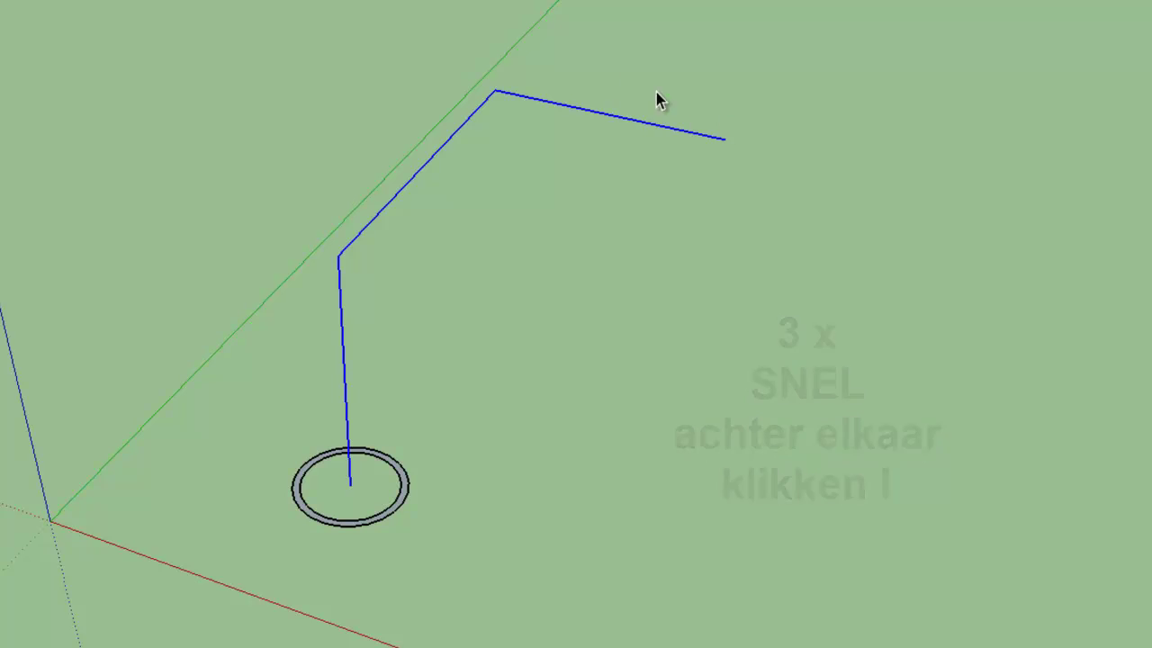
left_click(546, 328)
triple_click(345, 371)
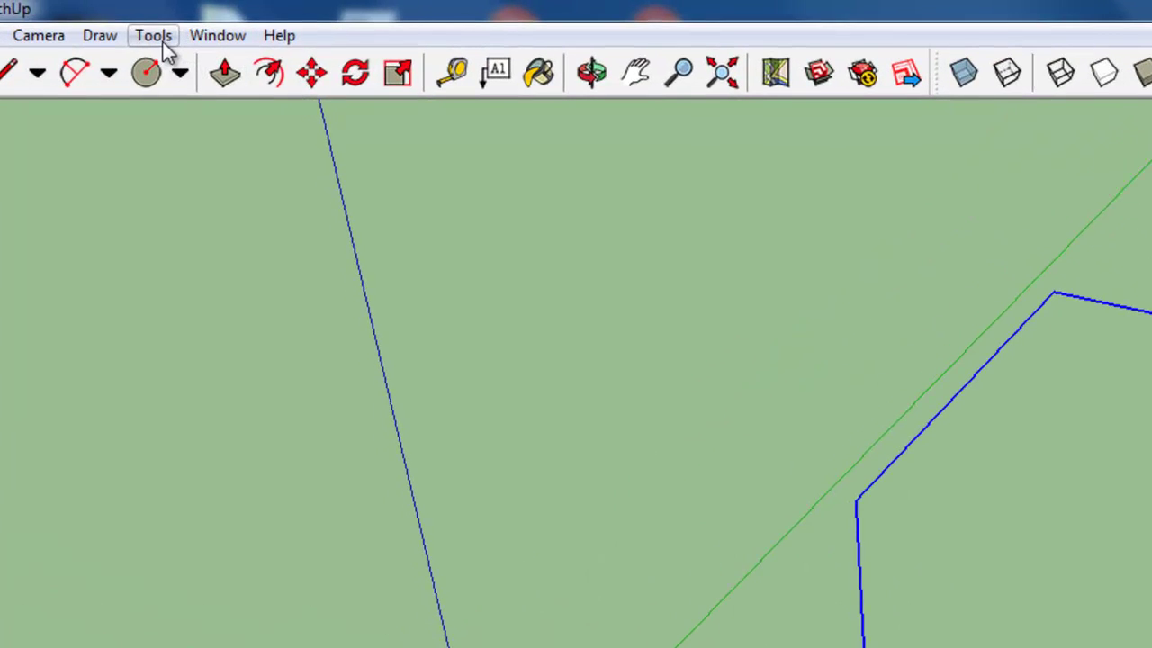
Use Tools > Follow Me to sweep the ring along the selected path into a tube
left_click(155, 36)
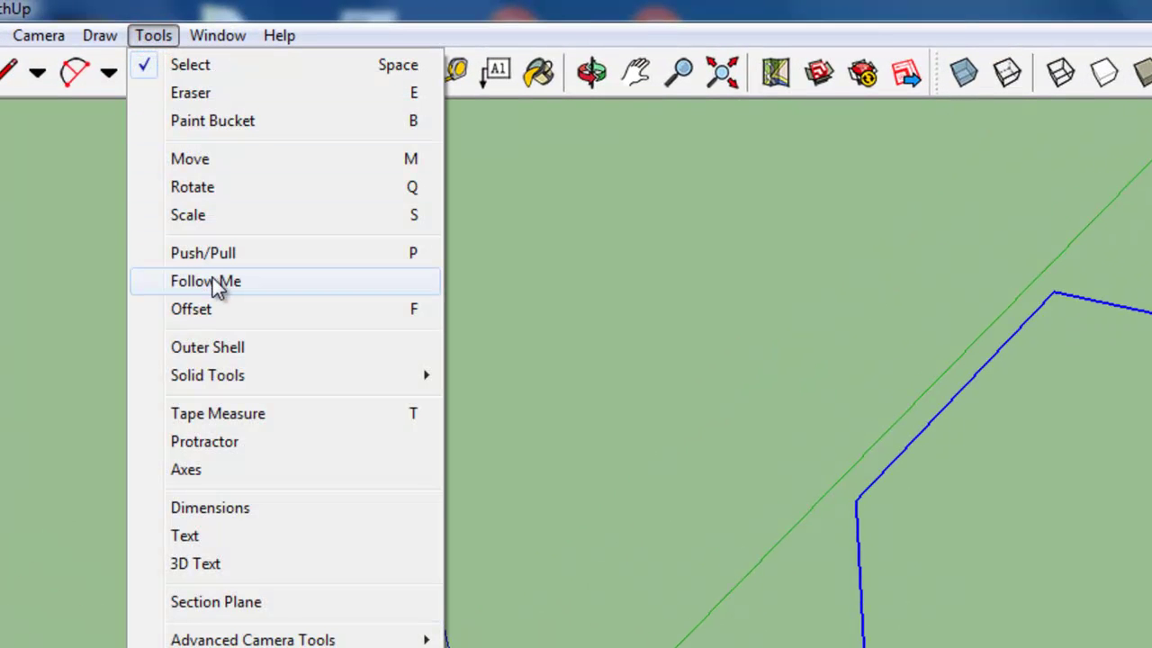
left_click(175, 244)
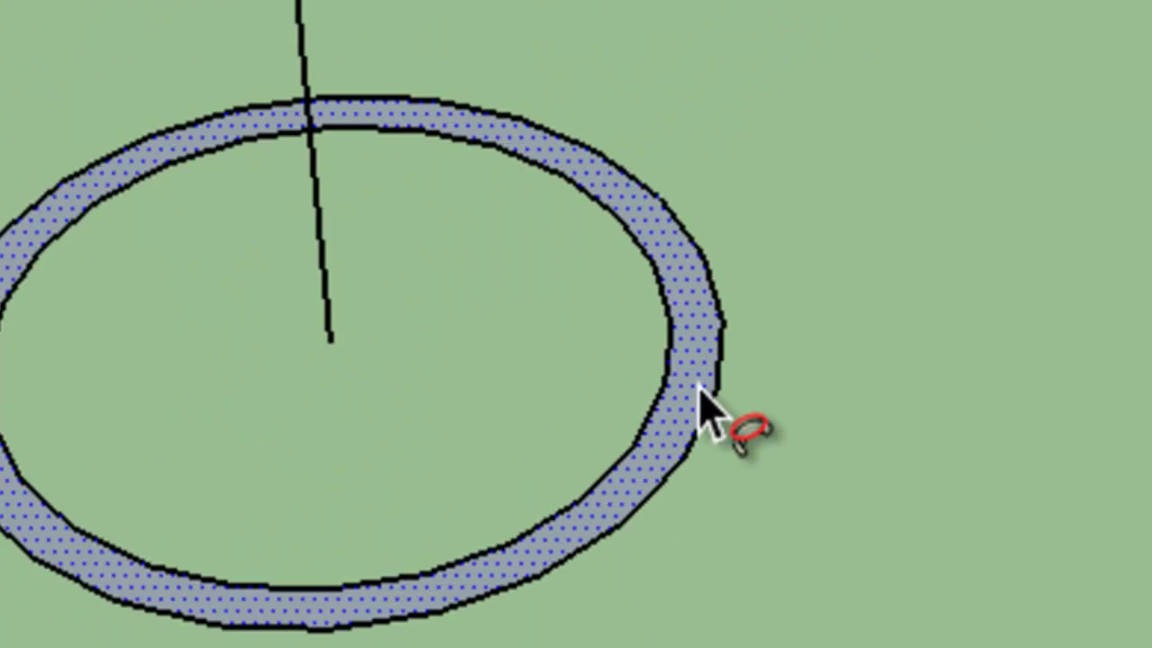
scroll(700, 389, "up", 2)
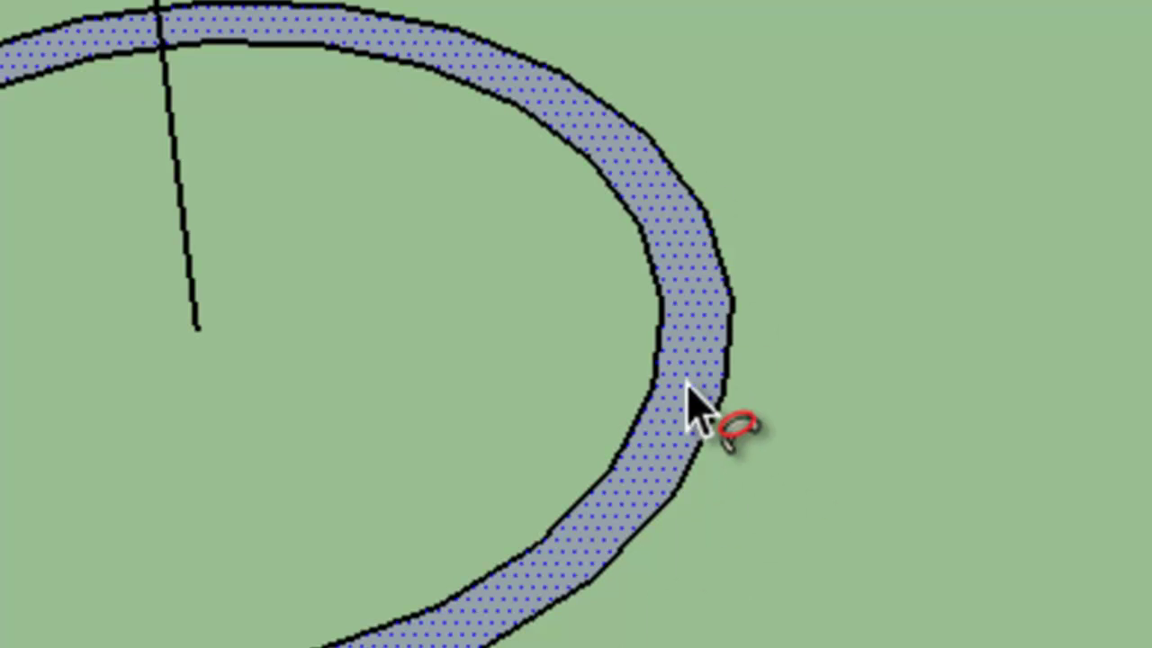
scroll(686, 396, "down", 3)
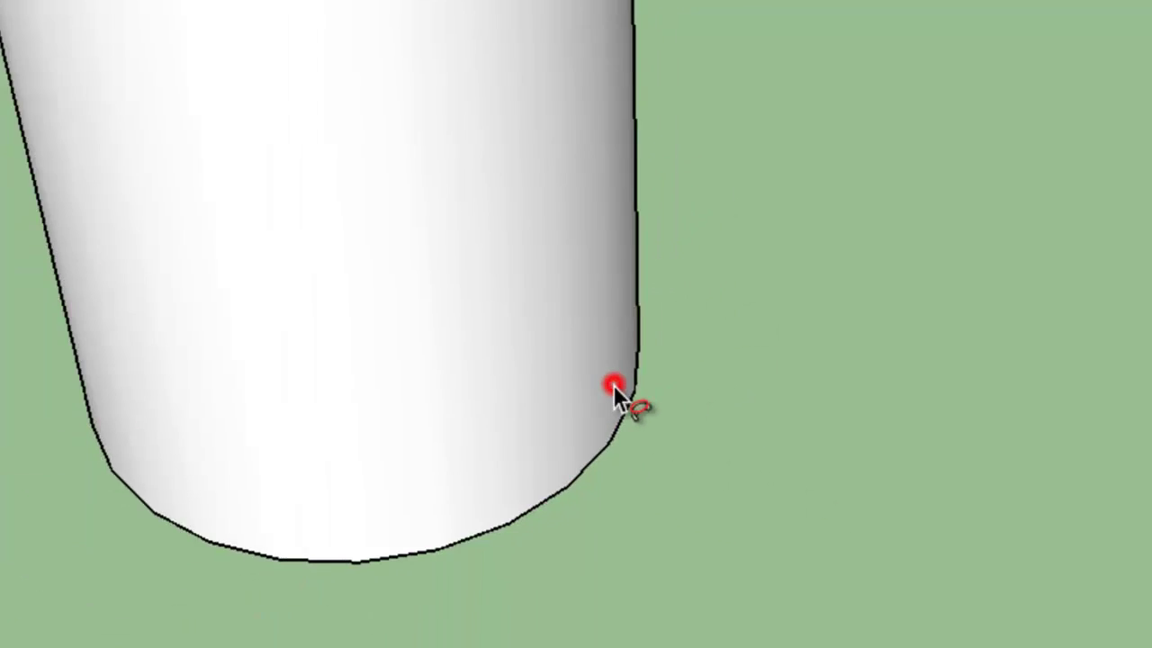
scroll(630, 400, "down", 2)
scroll(655, 430, "down", 2)
scroll(655, 432, "down", 2)
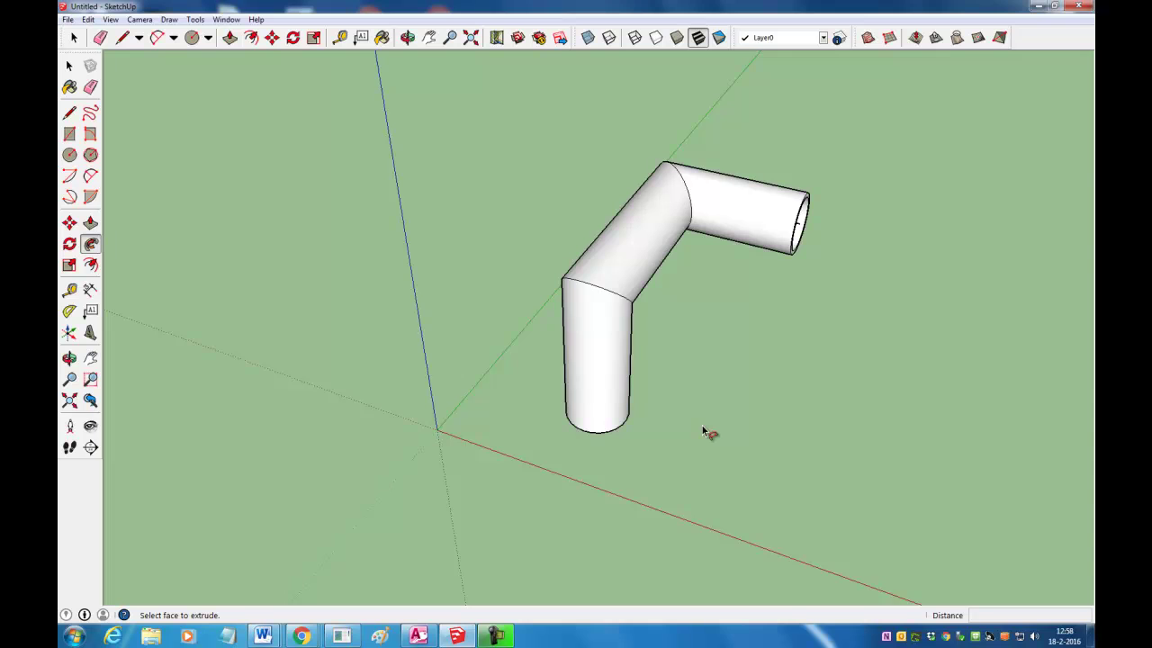
scroll(706, 432, "up", 2)
scroll(707, 433, "down", 1)
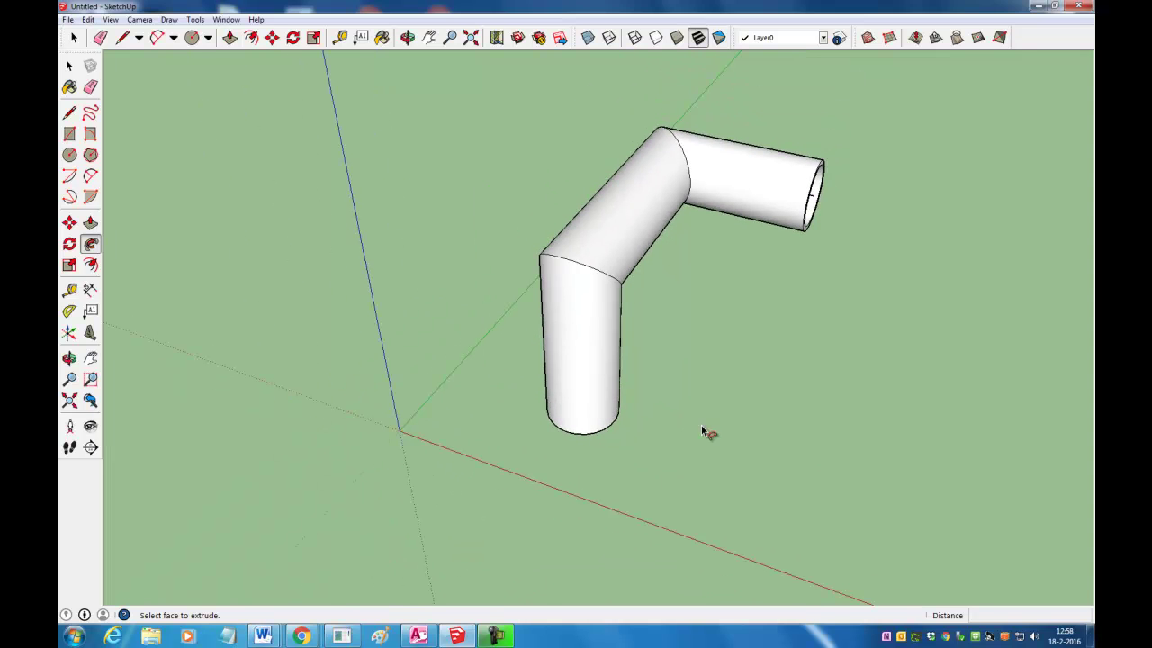